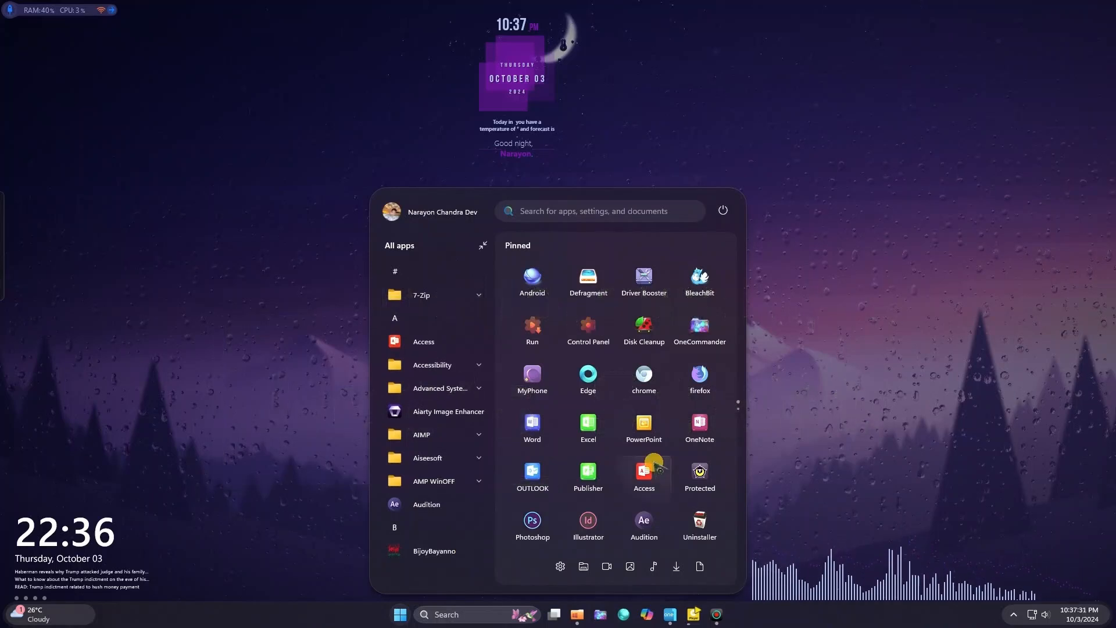
pyautogui.scroll(-5, 651, 464)
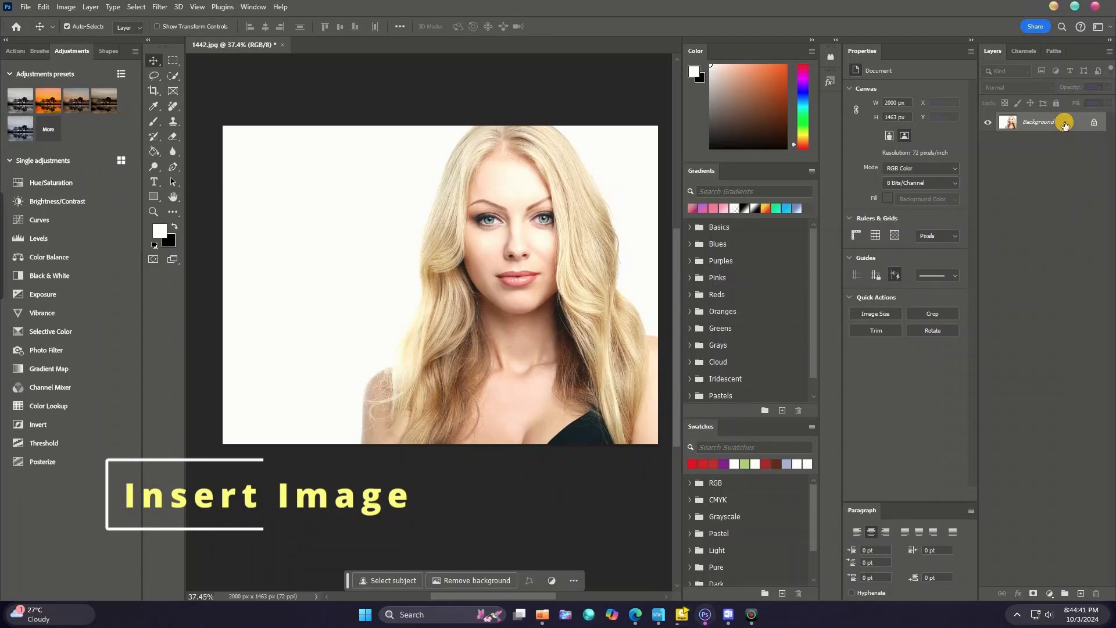
# - Duplicate the Background layer of the portrait
pyautogui.moveTo(1065, 125); pyautogui.dragTo(1080, 591)
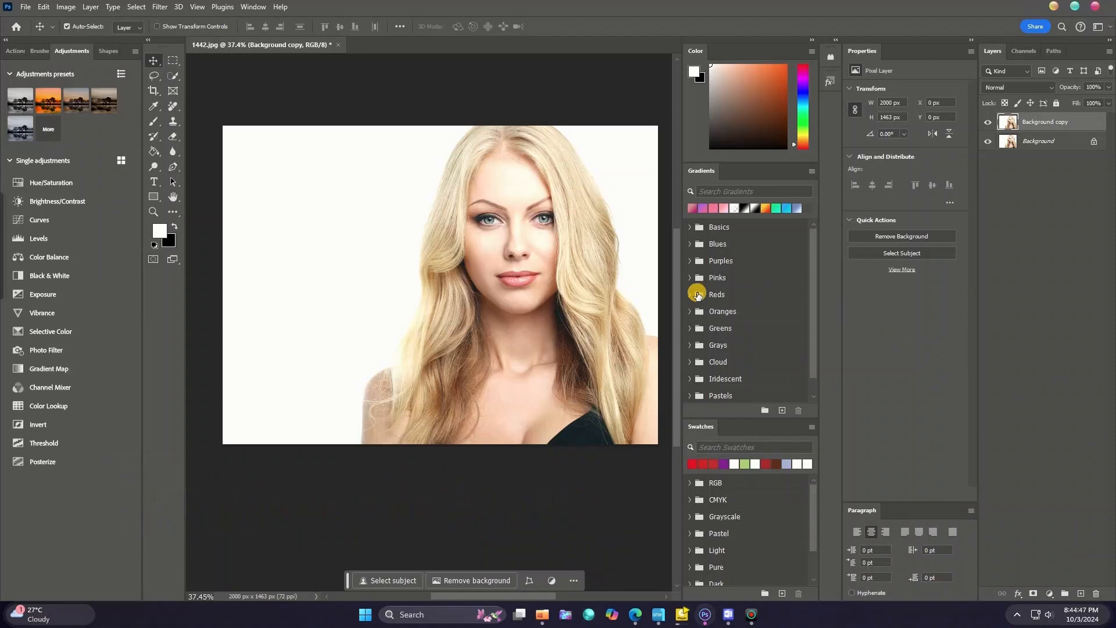
# - Enter Quick Mask mode and set up a soft round brush of about 29 px for masking the lips
pyautogui.scroll(1, 588, 249)
pyautogui.scroll(1, 588, 249)
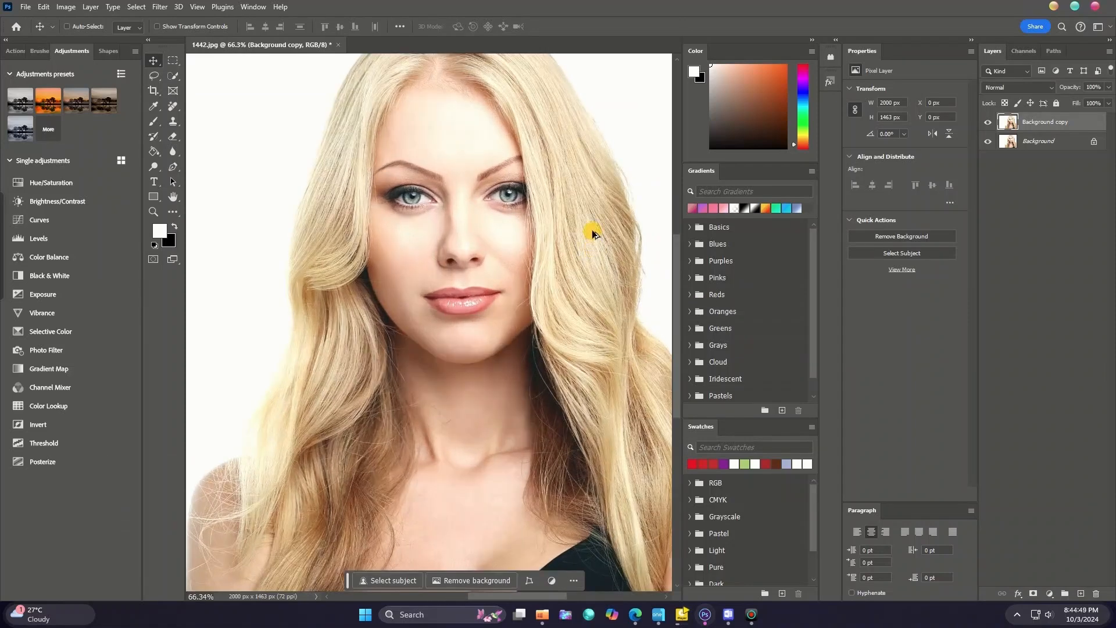
pyautogui.scroll(1, 507, 237)
pyautogui.scroll(1, 448, 258)
pyautogui.press('ctrl')
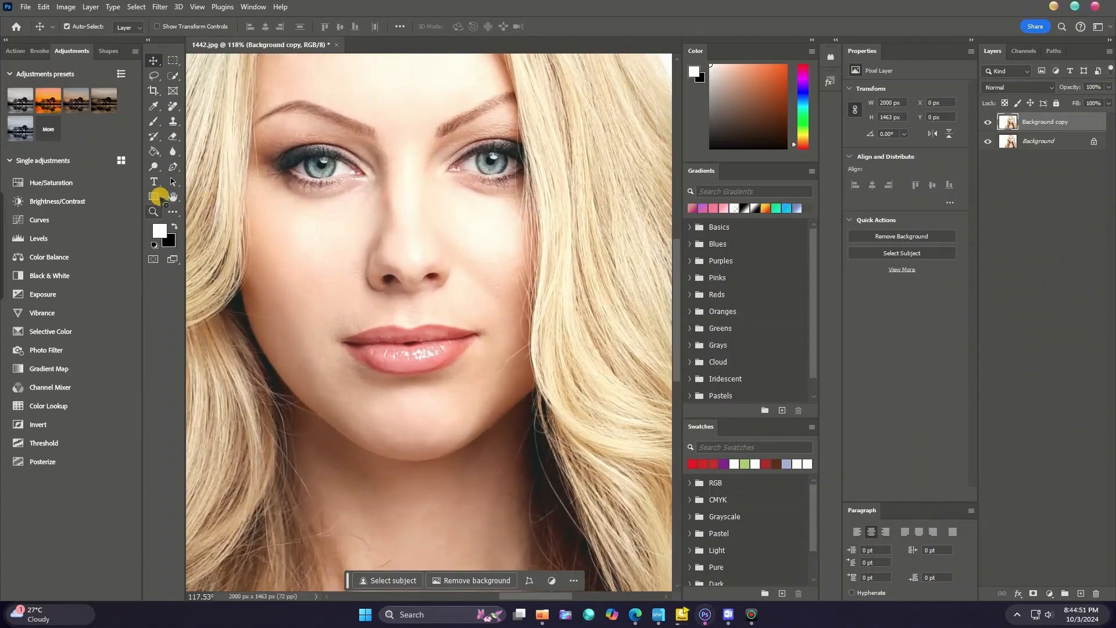
pyautogui.click(155, 262)
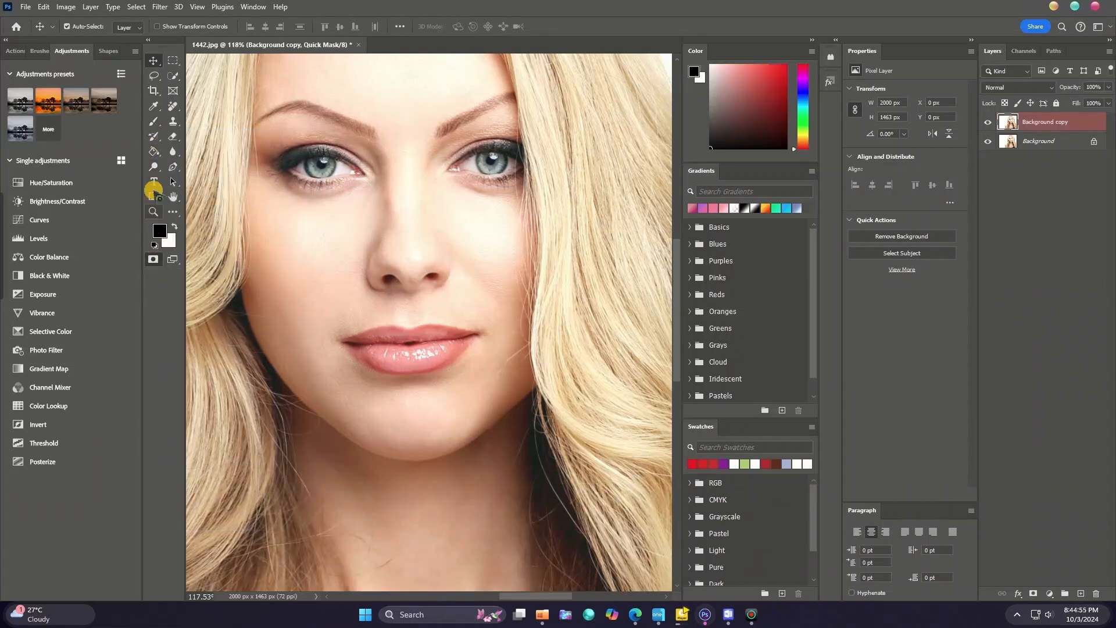
pyautogui.click(155, 120)
pyautogui.click(201, 122)
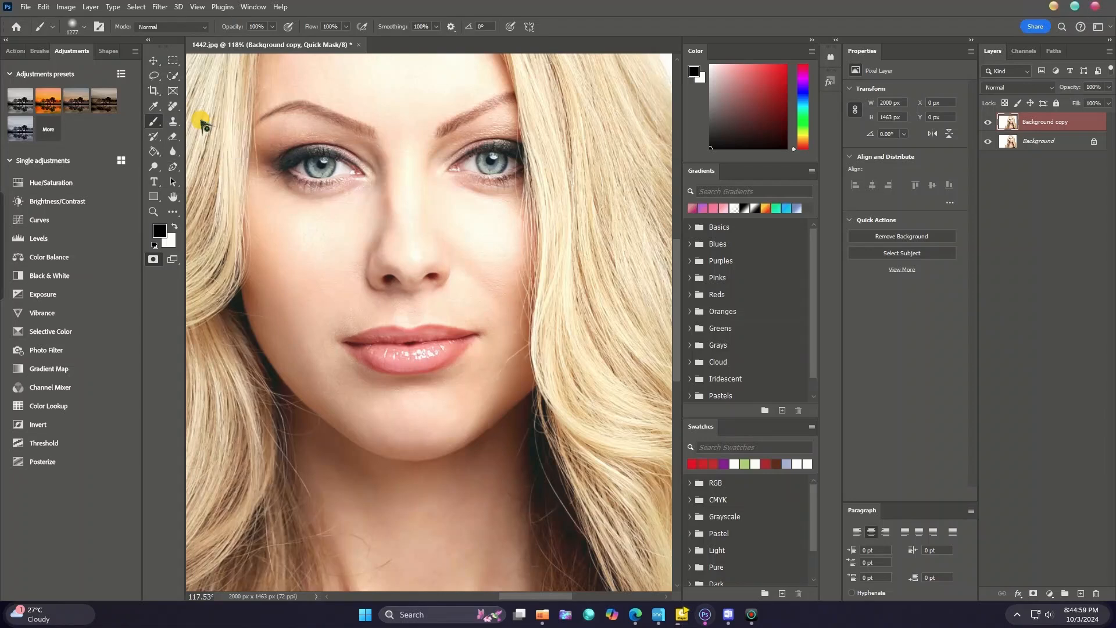
pyautogui.click(87, 27)
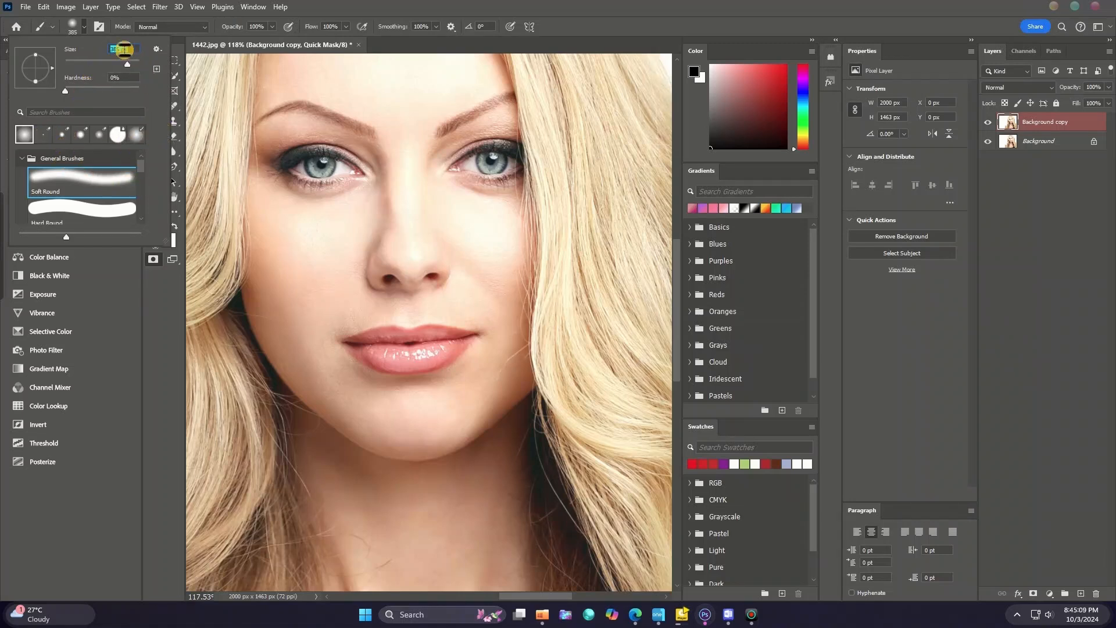
pyautogui.click(85, 24)
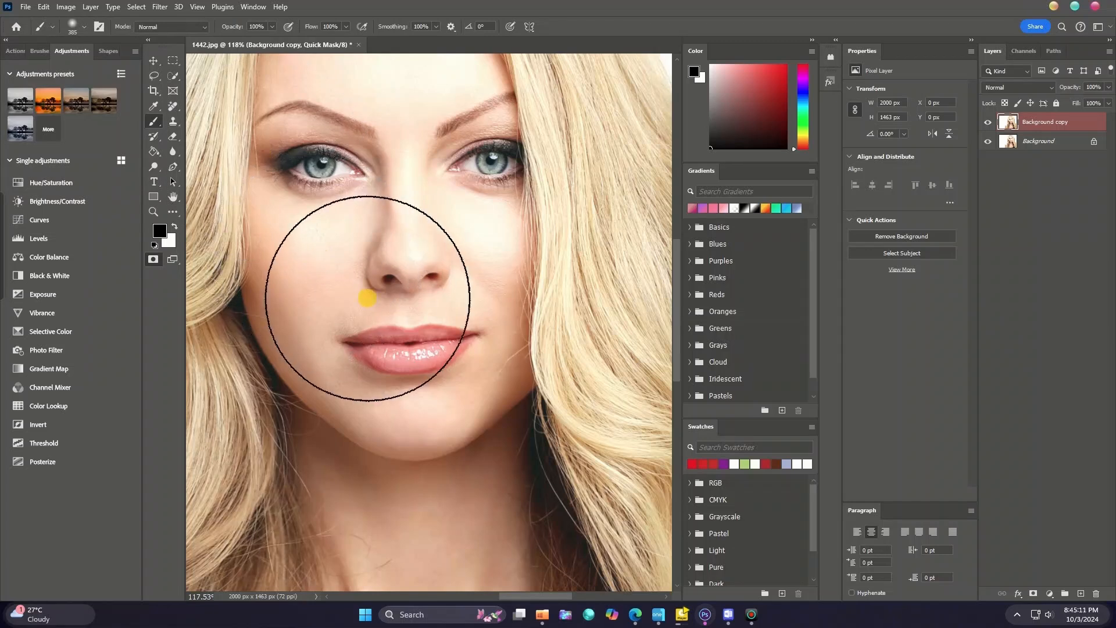
pyautogui.keyDown('alt'); pyautogui.moveTo(381, 293); pyautogui.dragTo(254, 310); pyautogui.keyUp('alt')
# - Paint the quick mask over the whole lower lip, from one mouth corner to the other
pyautogui.scroll(8, 398, 348)
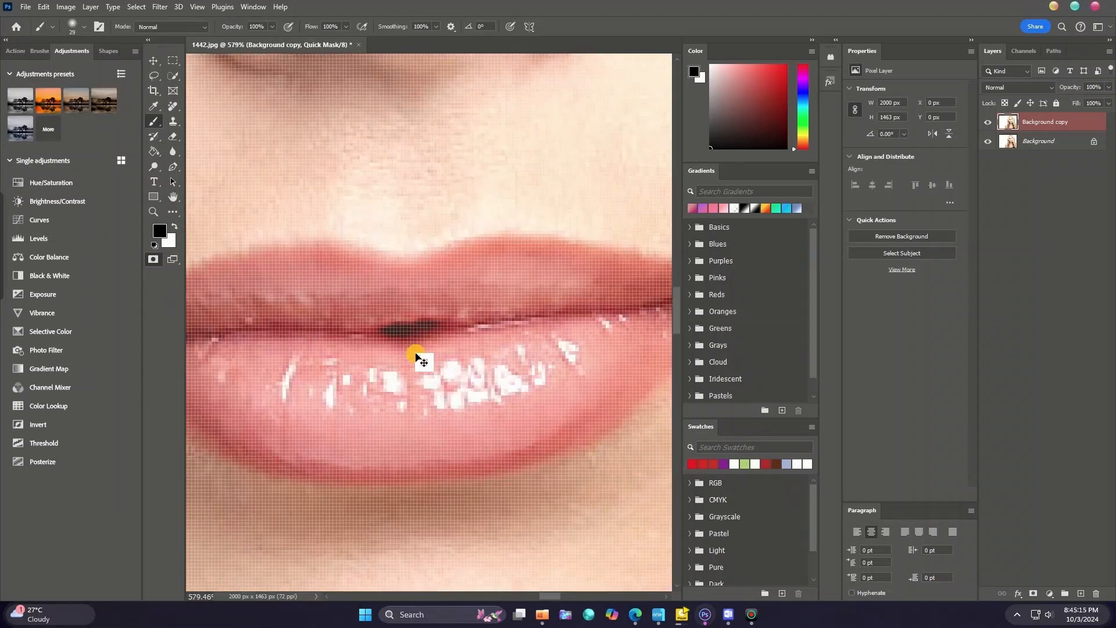
pyautogui.scroll(-7, 417, 355)
pyautogui.scroll(3, 340, 370)
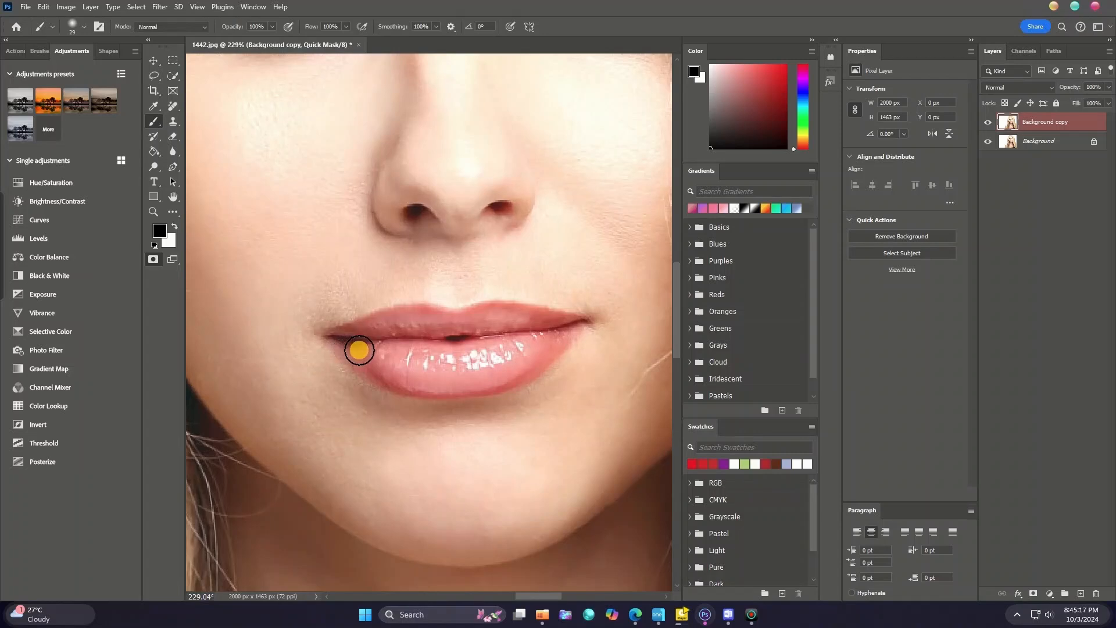
pyautogui.scroll(2, 359, 350)
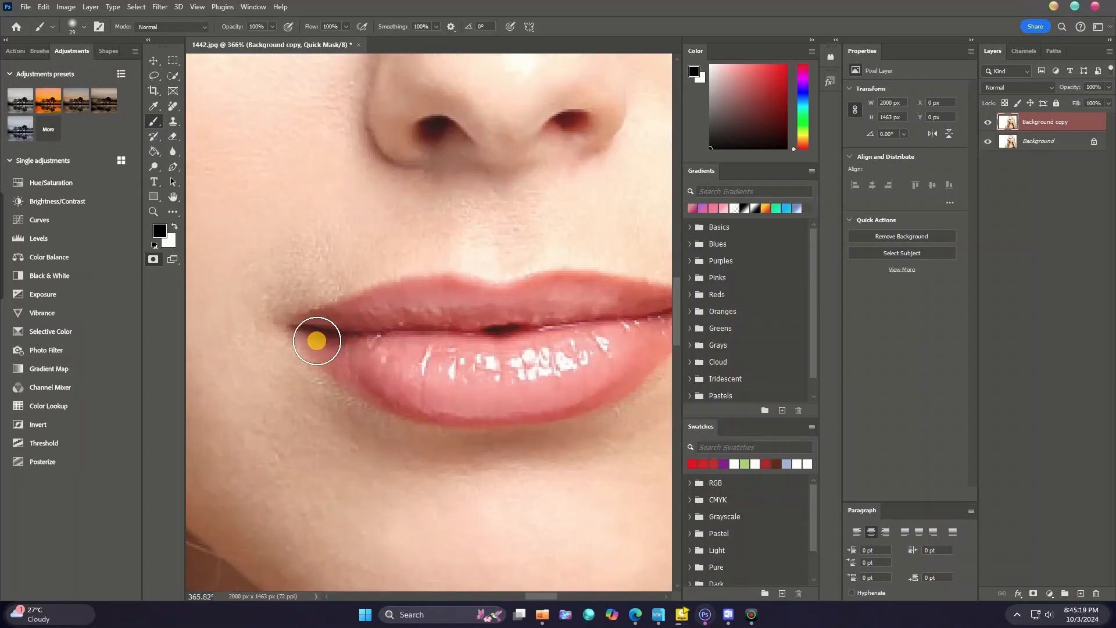
pyautogui.moveTo(317, 341)
pyautogui.mouseDown()
pyautogui.moveTo(395, 394)
pyautogui.moveTo(506, 407)
pyautogui.moveTo(559, 407)
pyautogui.moveTo(610, 385)
pyautogui.moveTo(621, 356)
pyautogui.mouseUp()
pyautogui.scroll(-1, 620, 356)
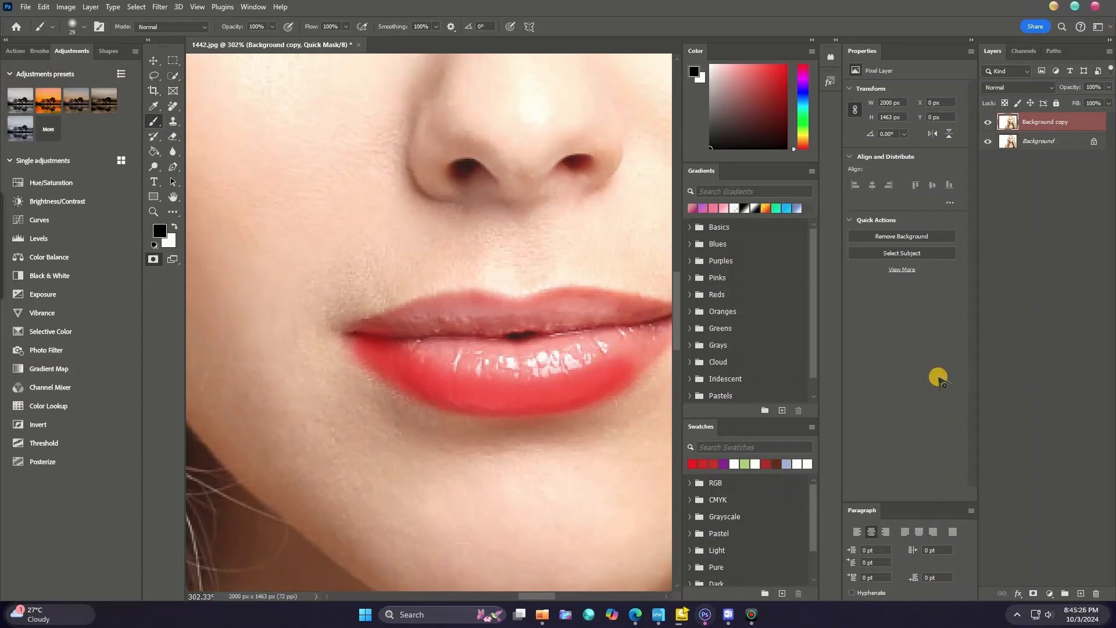
pyautogui.moveTo(416, 347)
pyautogui.mouseDown()
pyautogui.moveTo(574, 369)
pyautogui.moveTo(425, 355)
pyautogui.moveTo(509, 376)
pyautogui.moveTo(643, 334)
pyautogui.mouseUp()
# - Paint the quick mask over the upper lip and both mouth corners with a brush of about 24 px
pyautogui.scroll(2, 568, 368)
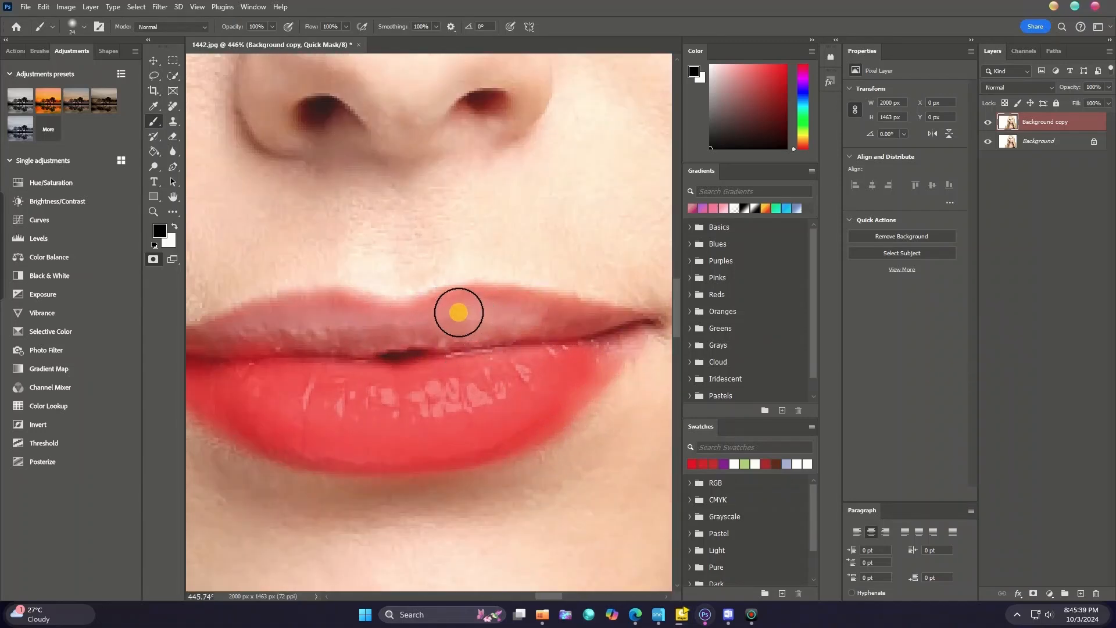
pyautogui.moveTo(459, 313)
pyautogui.mouseDown()
pyautogui.moveTo(506, 307)
pyautogui.moveTo(643, 327)
pyautogui.mouseUp()
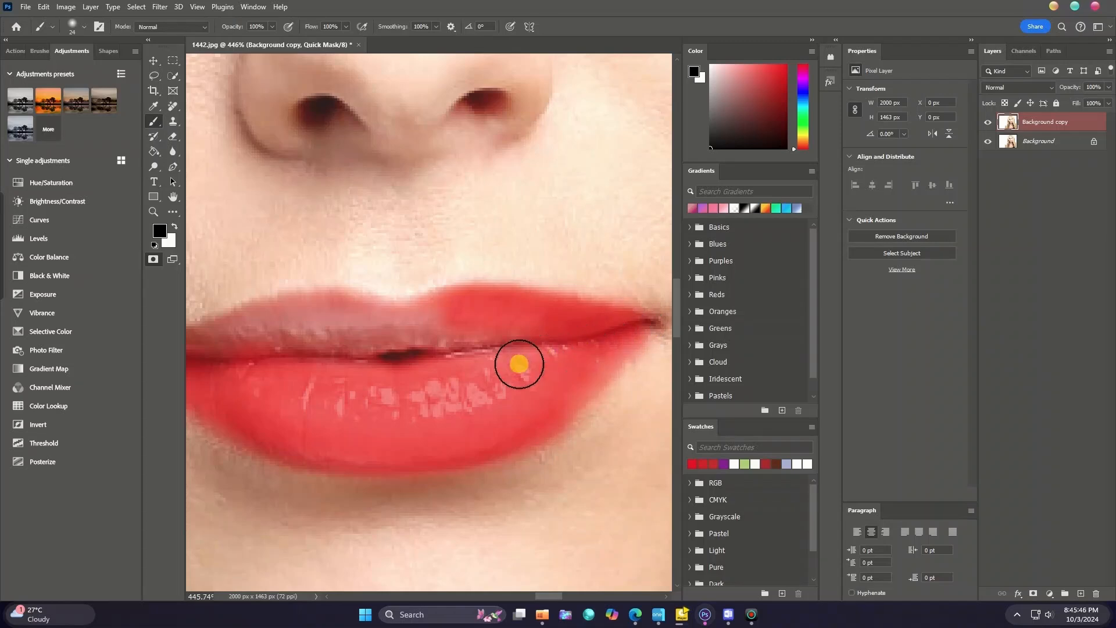
pyautogui.moveTo(469, 319)
pyautogui.mouseDown()
pyautogui.moveTo(296, 320)
pyautogui.moveTo(332, 331)
pyautogui.moveTo(311, 344)
pyautogui.mouseUp()
pyautogui.scroll(-1, 246, 339)
pyautogui.scroll(2, 252, 326)
pyautogui.moveTo(217, 360)
pyautogui.mouseDown()
pyautogui.moveTo(343, 329)
pyautogui.moveTo(329, 351)
pyautogui.mouseUp()
# - Refine the mask along the upper lip's edge near the cupid's bow with a brush of about 9 px
pyautogui.scroll(4, 449, 329)
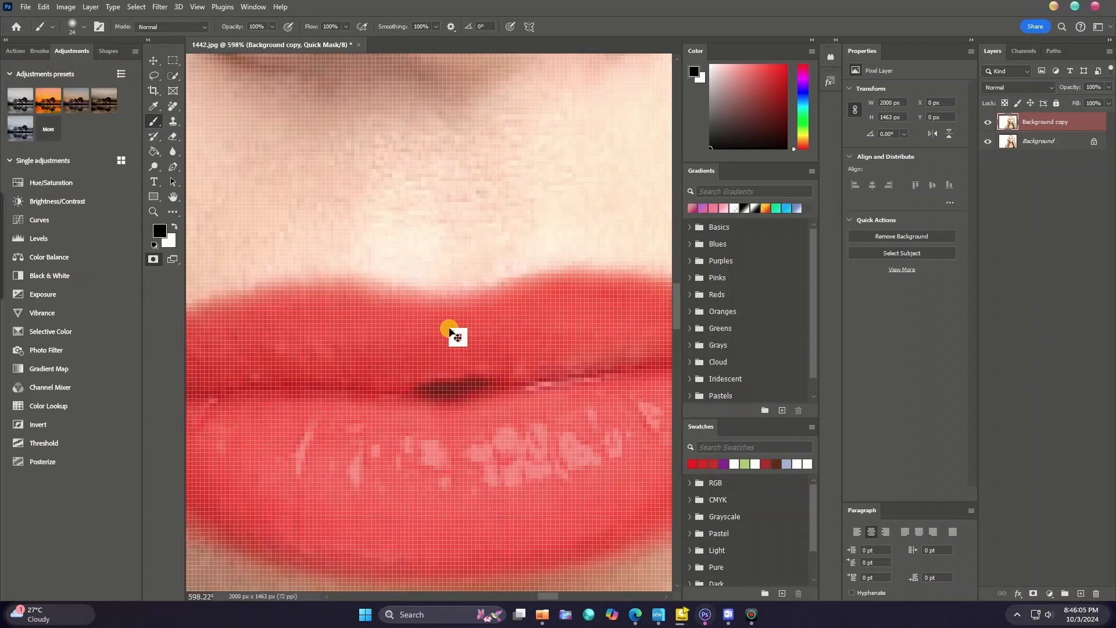
pyautogui.scroll(6, 449, 329)
pyautogui.keyDown('alt'); pyautogui.rightClick(481, 307); pyautogui.keyUp('alt')
pyautogui.moveTo(390, 299)
pyautogui.mouseDown()
pyautogui.moveTo(566, 291)
pyautogui.moveTo(368, 314)
pyautogui.mouseUp()
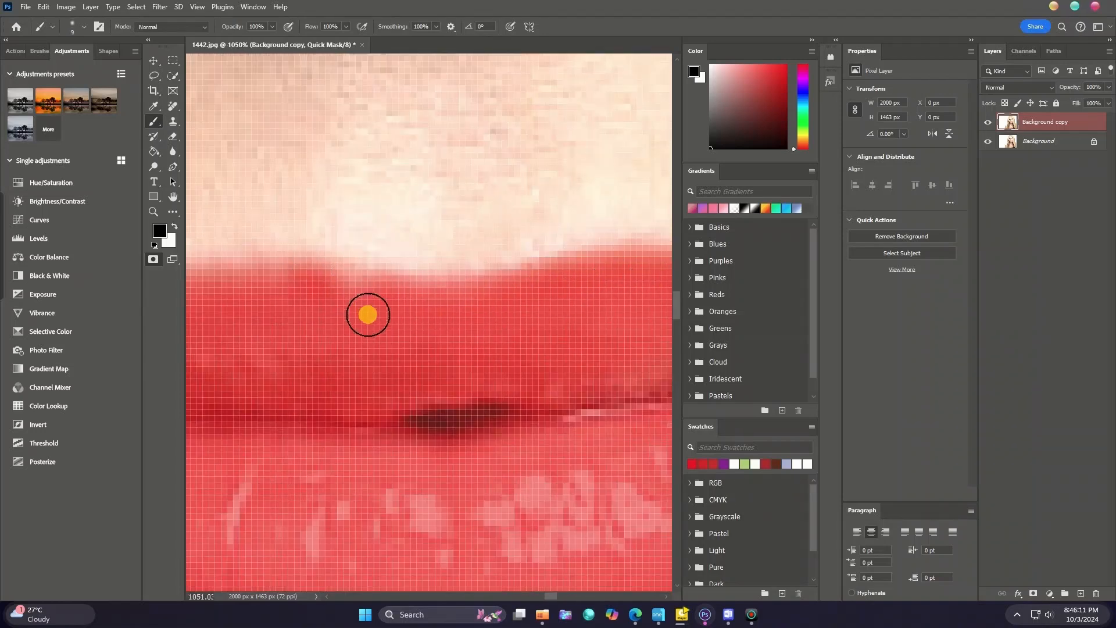
# - Preview the lip mask as a selection outline and inspect its coverage in Quick Mask mode
pyautogui.scroll(-20, 367, 314)
pyautogui.scroll(5, 264, 333)
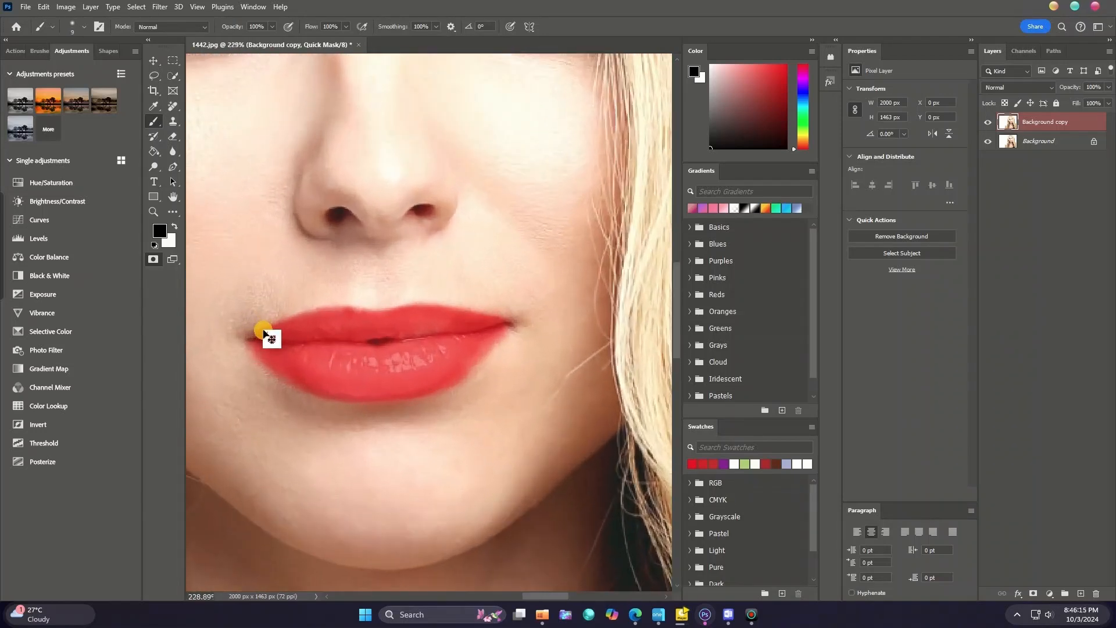
pyautogui.click(153, 258)
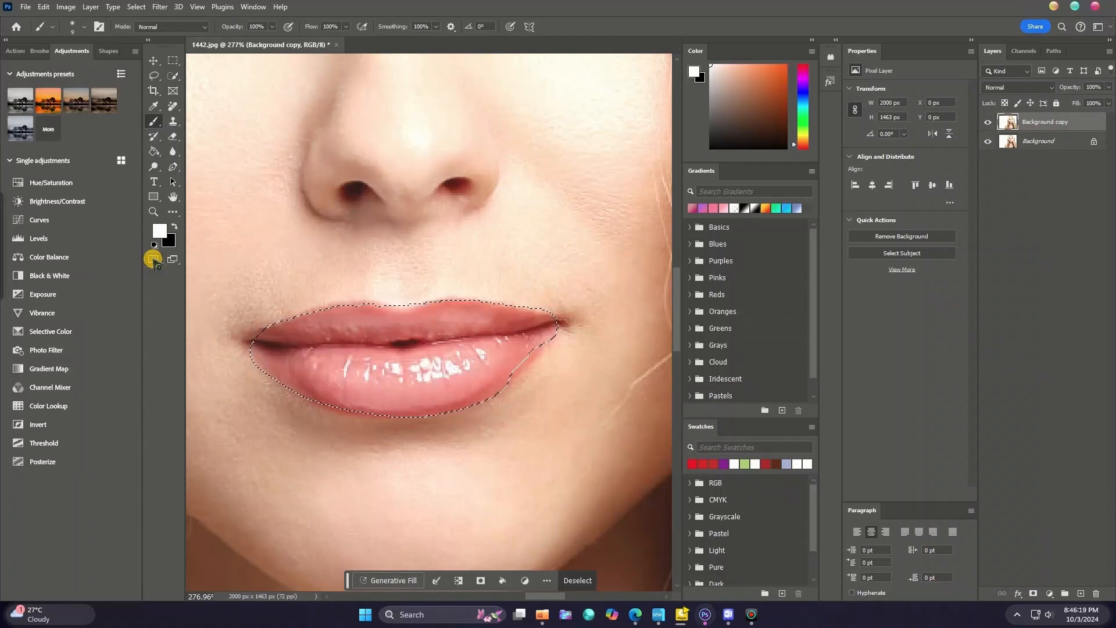
pyautogui.click(153, 258)
pyautogui.scroll(3, 544, 357)
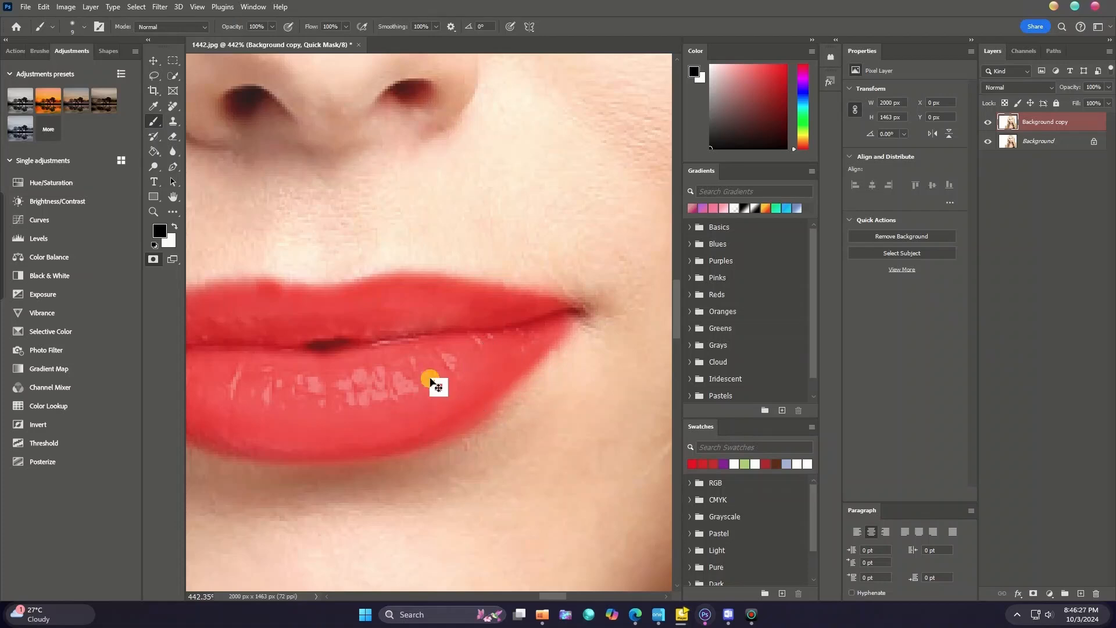
pyautogui.scroll(-6, 431, 381)
pyautogui.scroll(2, 390, 372)
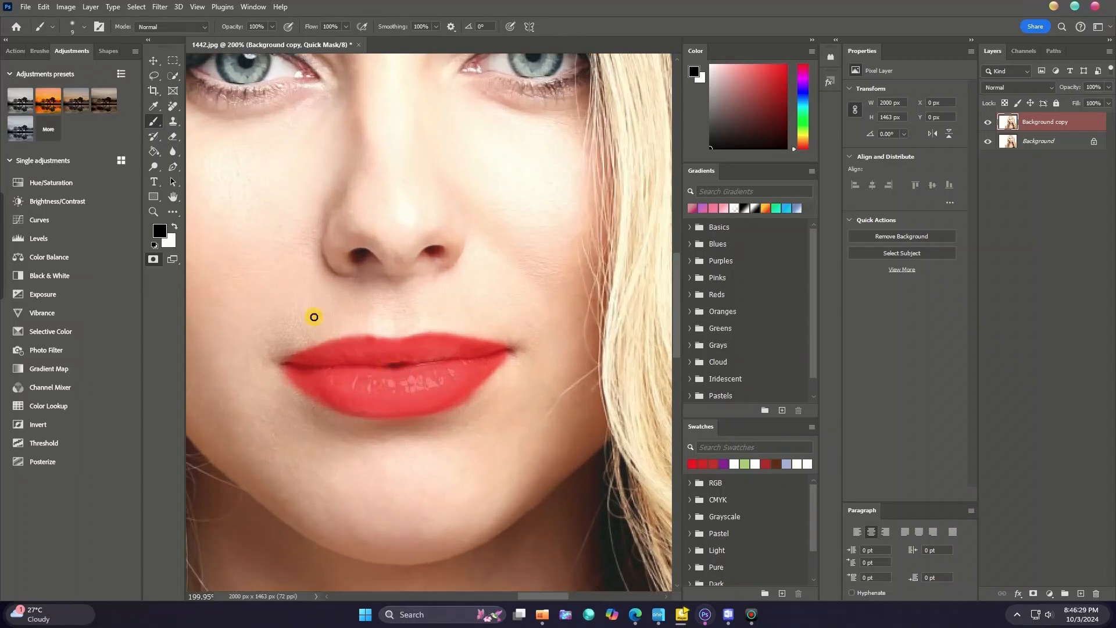
# - Convert the quick mask into a selection and invert it to select only the lips
pyautogui.click(156, 260)
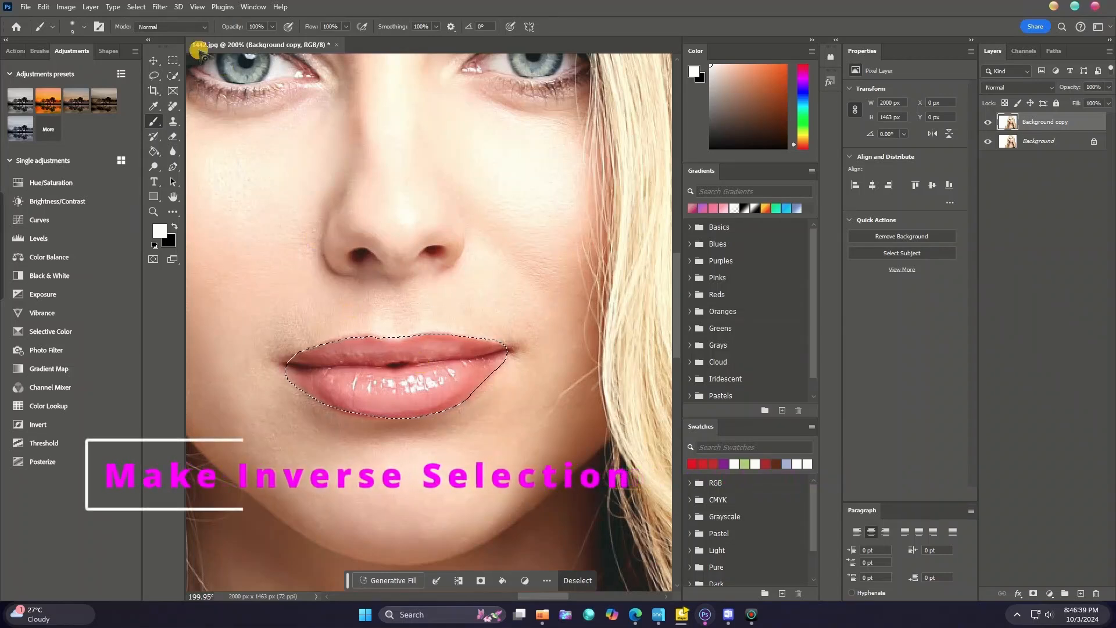
pyautogui.click(143, 6)
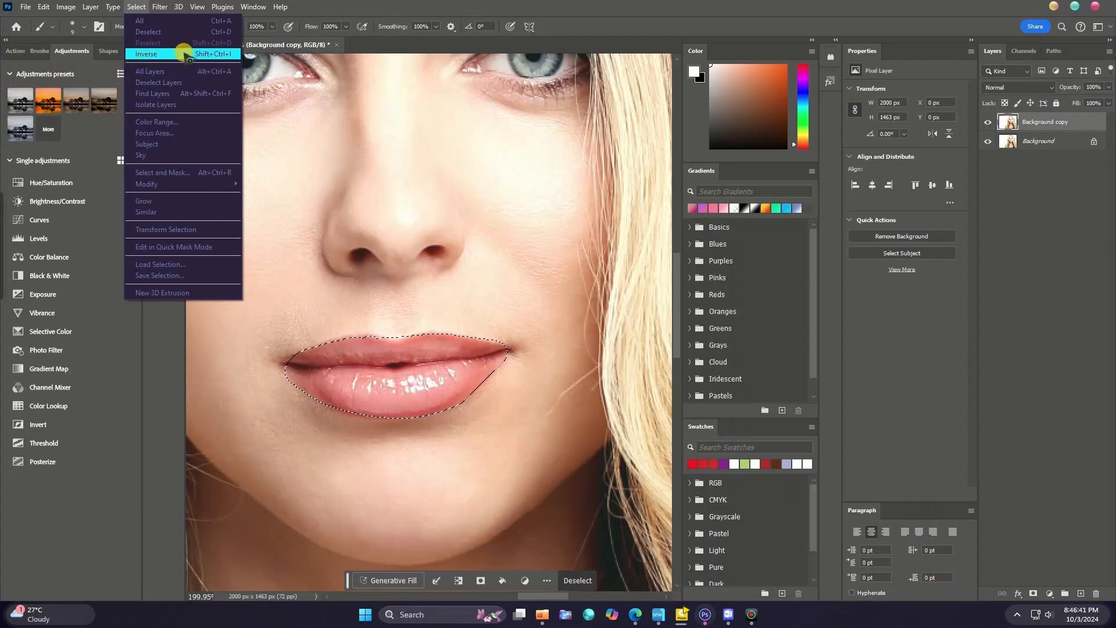
pyautogui.click(194, 52)
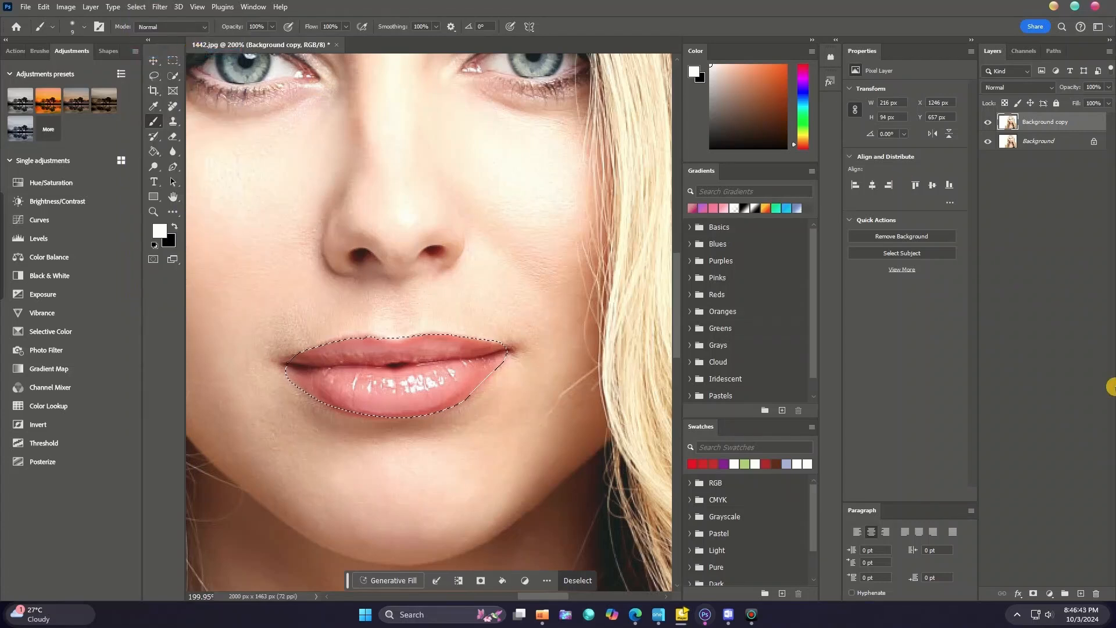
# - Add a solid color fill of ff0000 over the selected lips and set its blend mode to Soft Light
pyautogui.click(1056, 585)
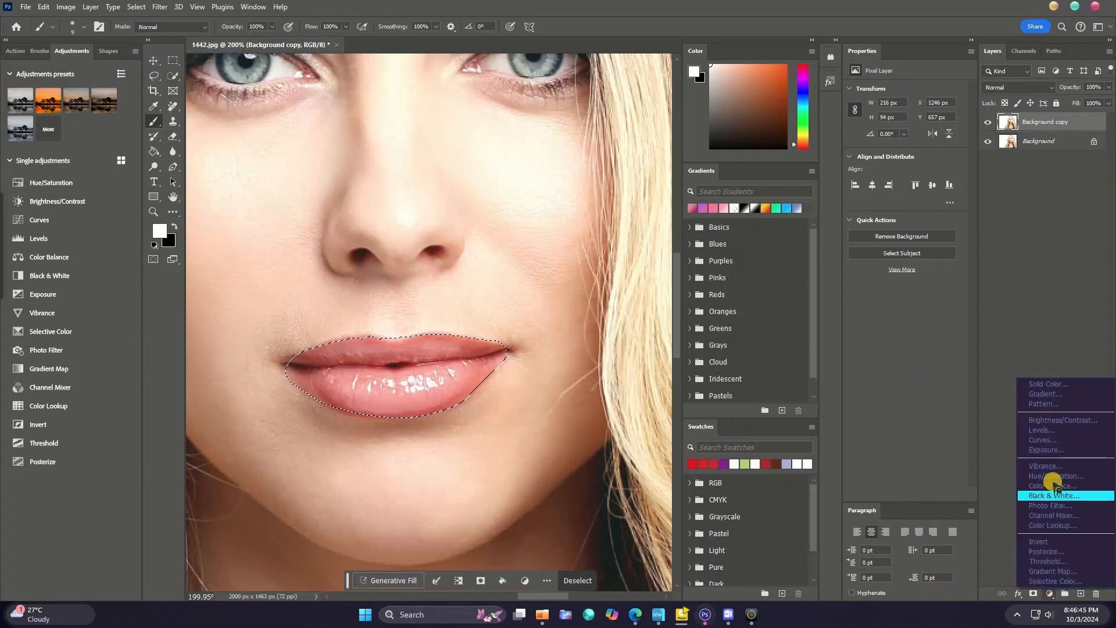
pyautogui.click(1052, 385)
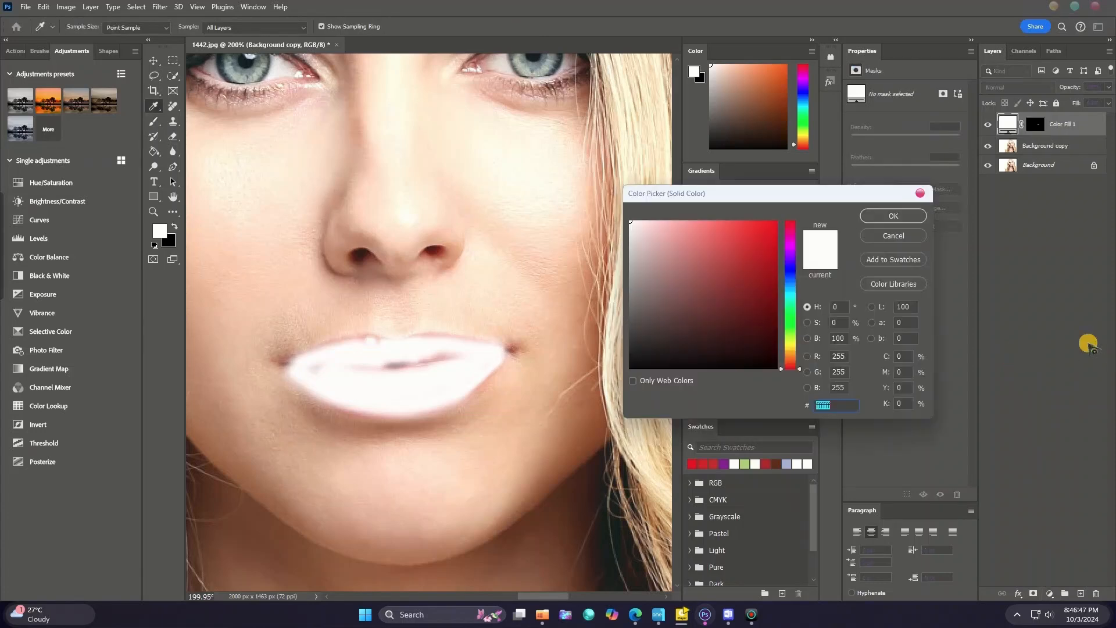
pyautogui.moveTo(744, 301); pyautogui.dragTo(808, 206)
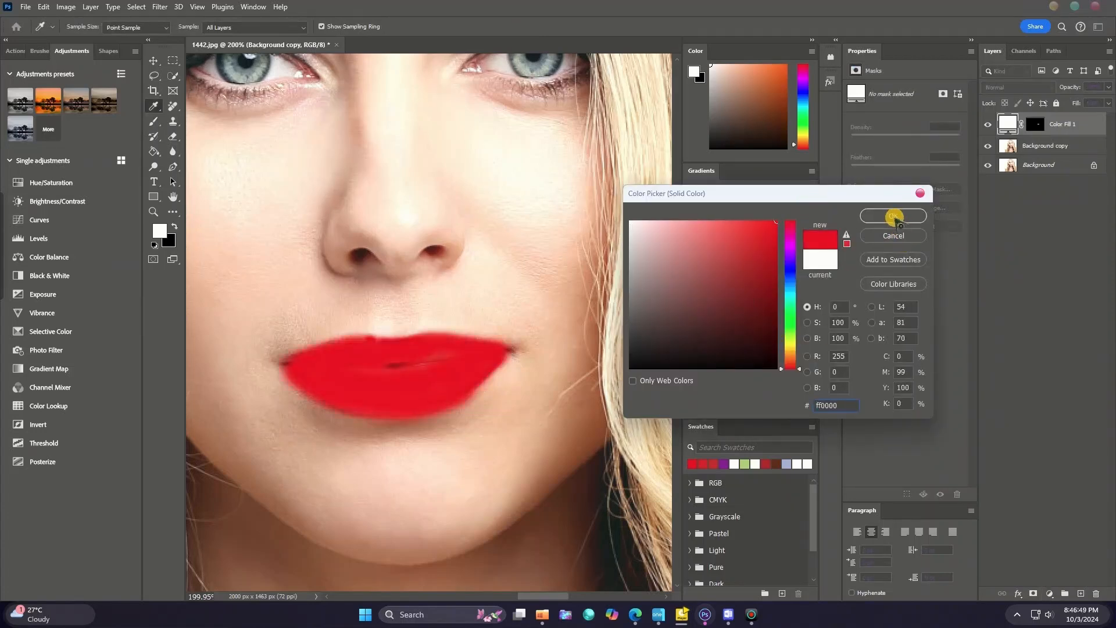
pyautogui.click(894, 216)
pyautogui.click(1019, 87)
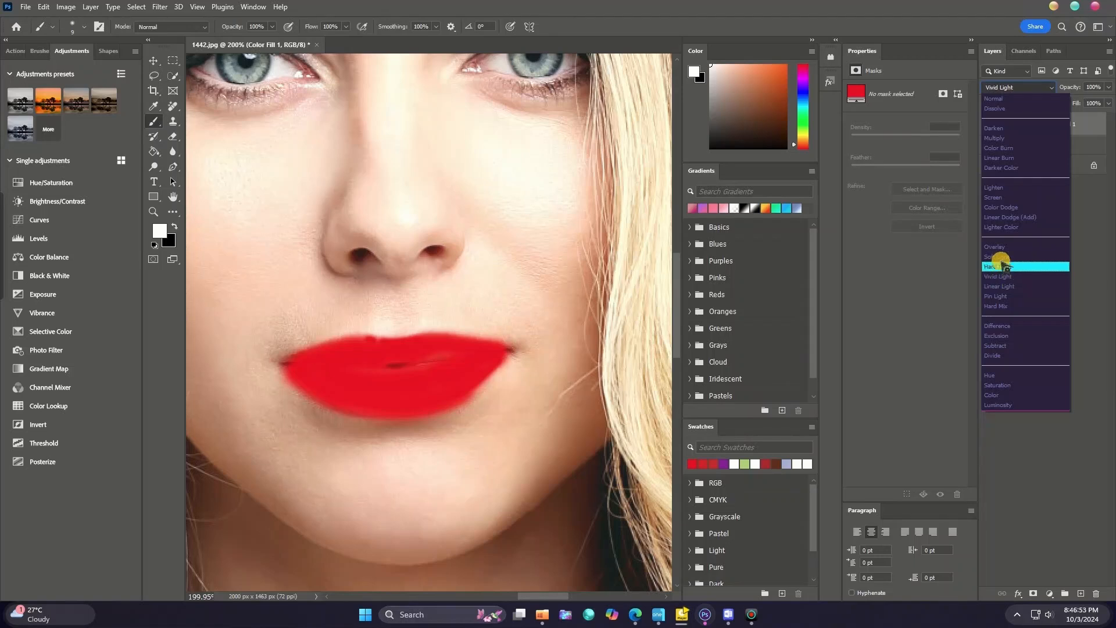
pyautogui.click(999, 256)
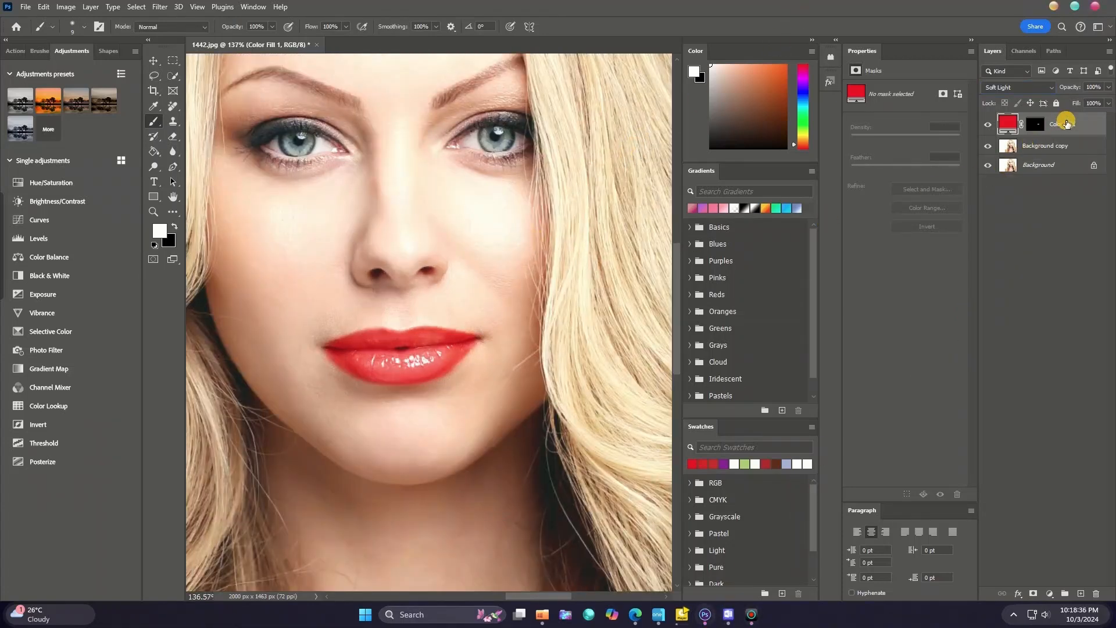
# - Set the red fill layer's Blend If underlying range to 0/67 for the shadows and 192/255 for the highlights
pyautogui.rightClick(1064, 126)
pyautogui.click(856, 259)
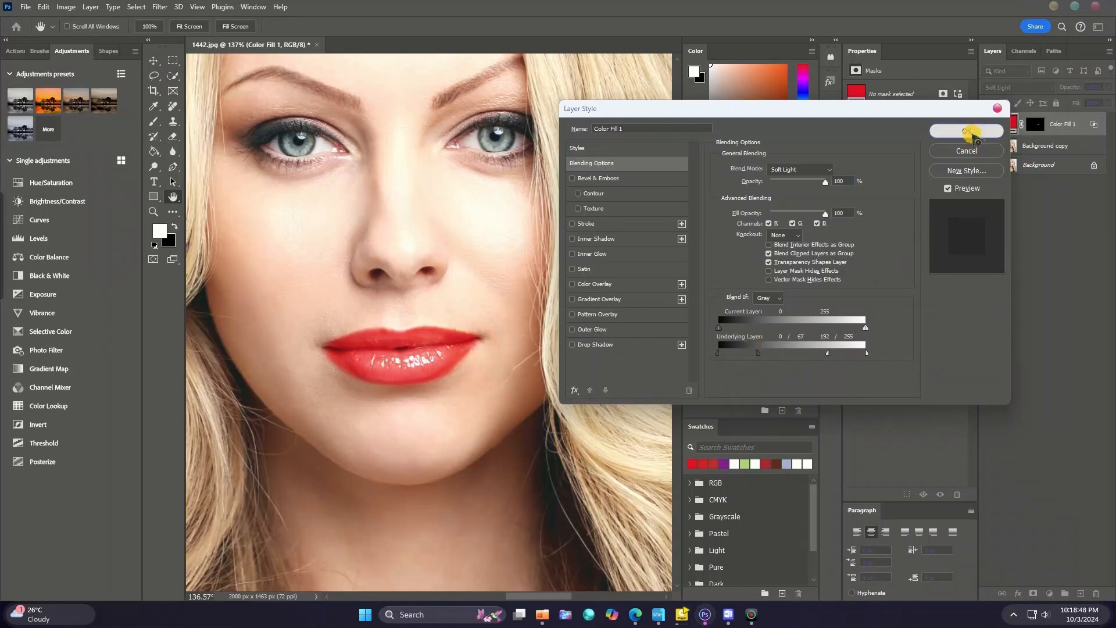
pyautogui.click(967, 131)
# - Set the Eraser to about 12 px and try to erase the red color just outside the left mouth corner
pyautogui.scroll(5, 345, 372)
pyautogui.scroll(2, 345, 370)
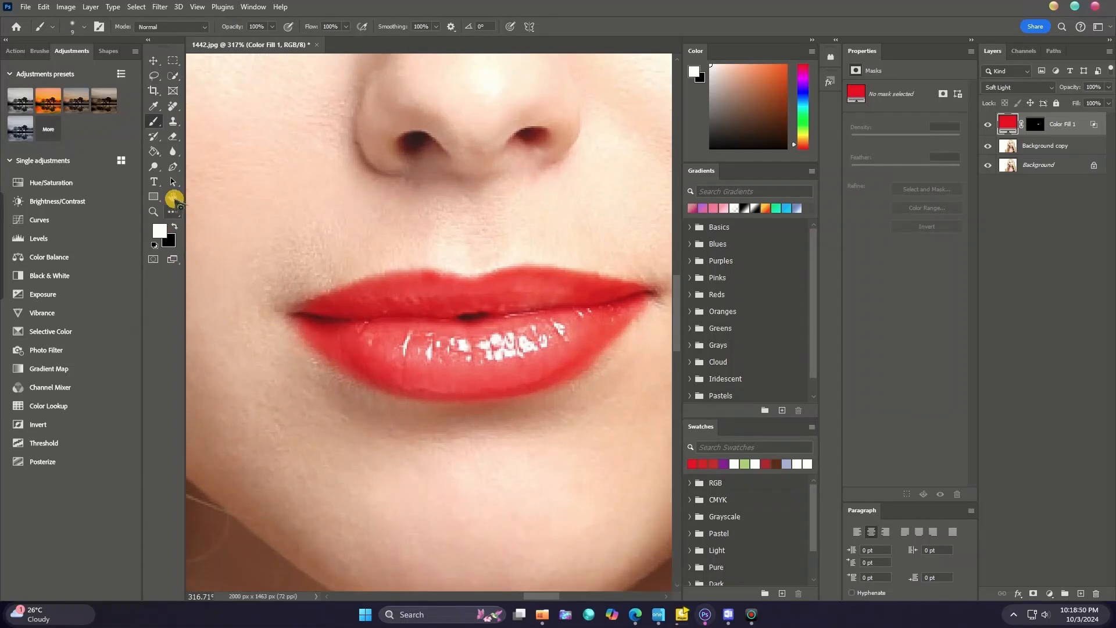
pyautogui.click(173, 137)
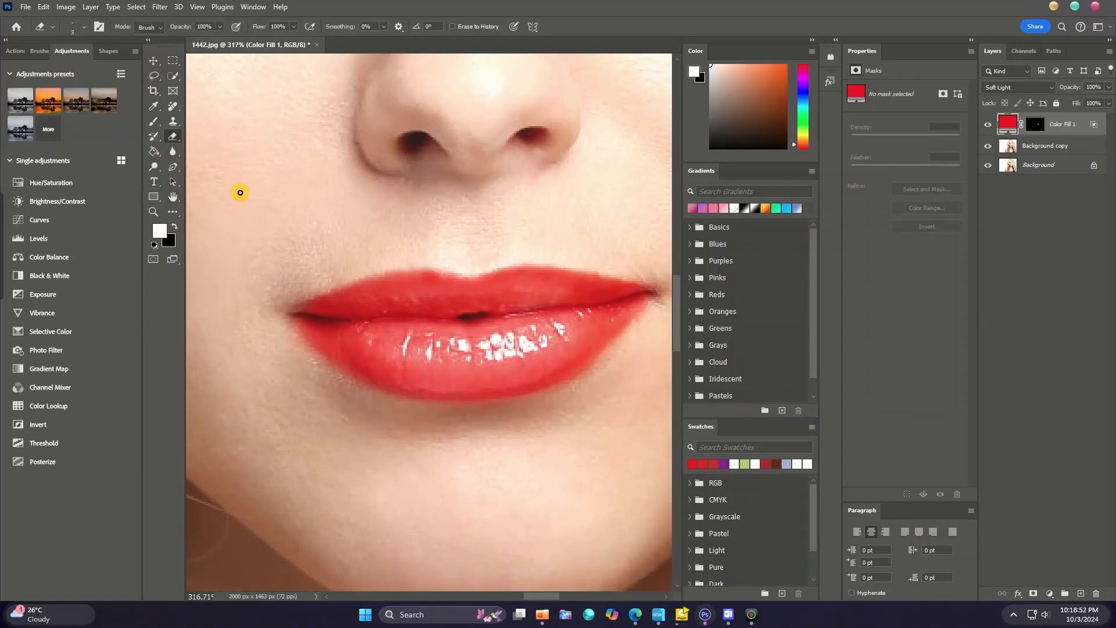
pyautogui.keyDown('alt'); pyautogui.rightClick(300, 234); pyautogui.keyUp('alt')
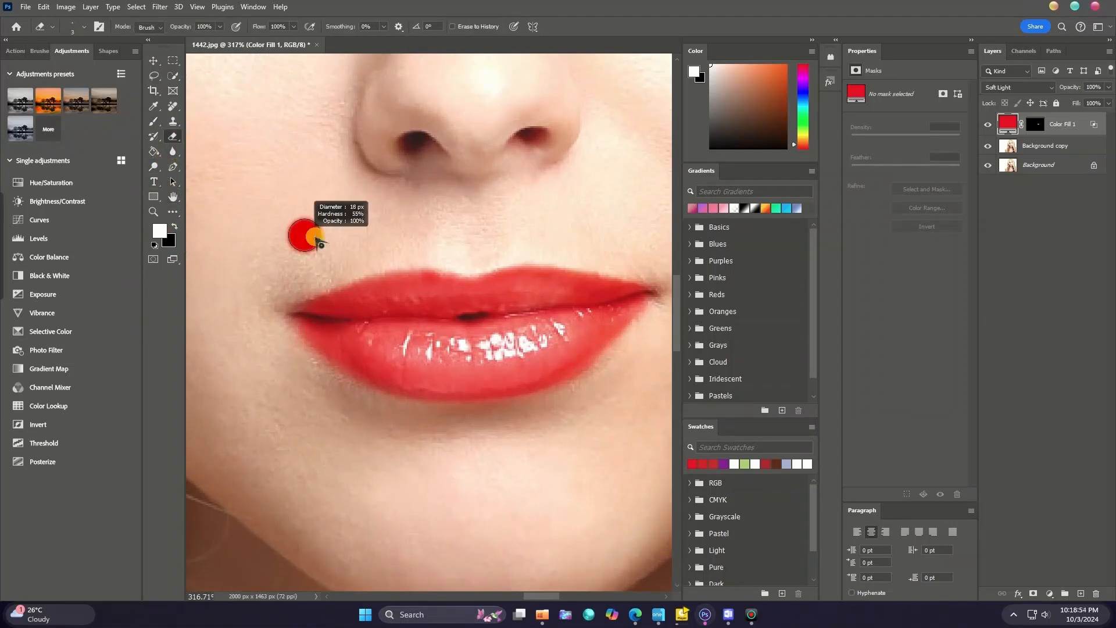
pyautogui.scroll(4, 279, 363)
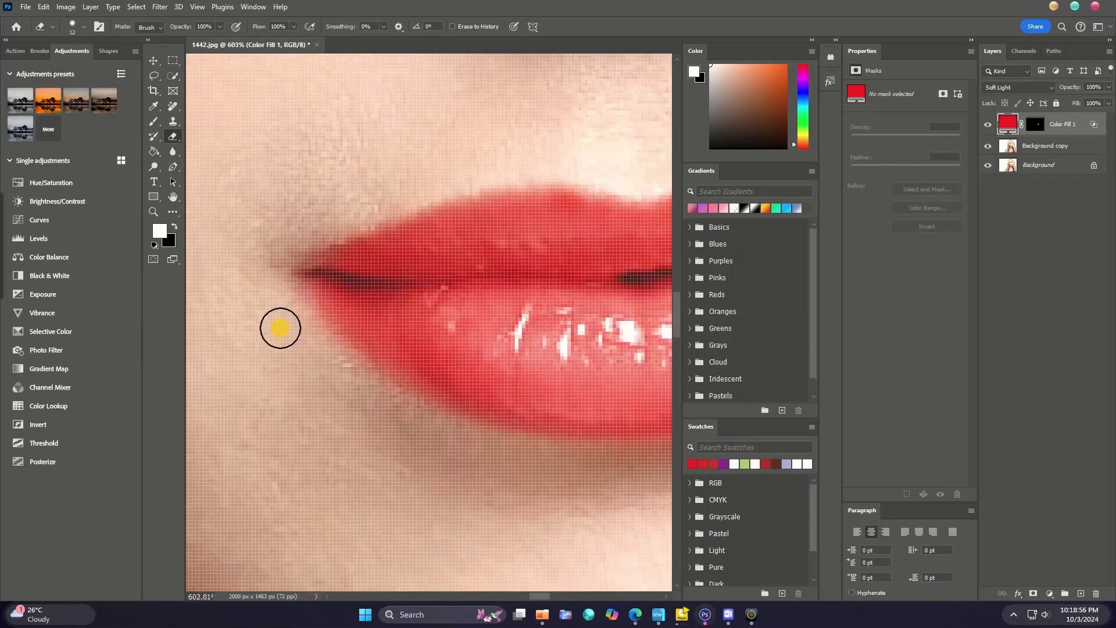
pyautogui.click(291, 303)
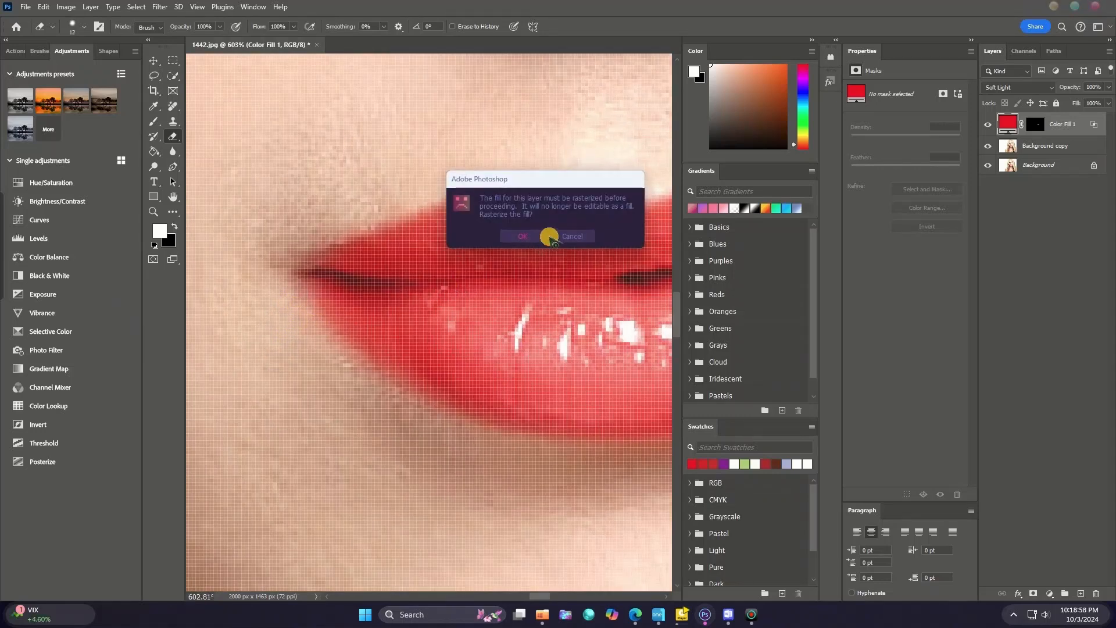
pyautogui.click(567, 236)
# - Rasterize the red fill layer, erase its excess color below the left mouth corner, and set the Eraser size to 15 px
pyautogui.rightClick(1056, 126)
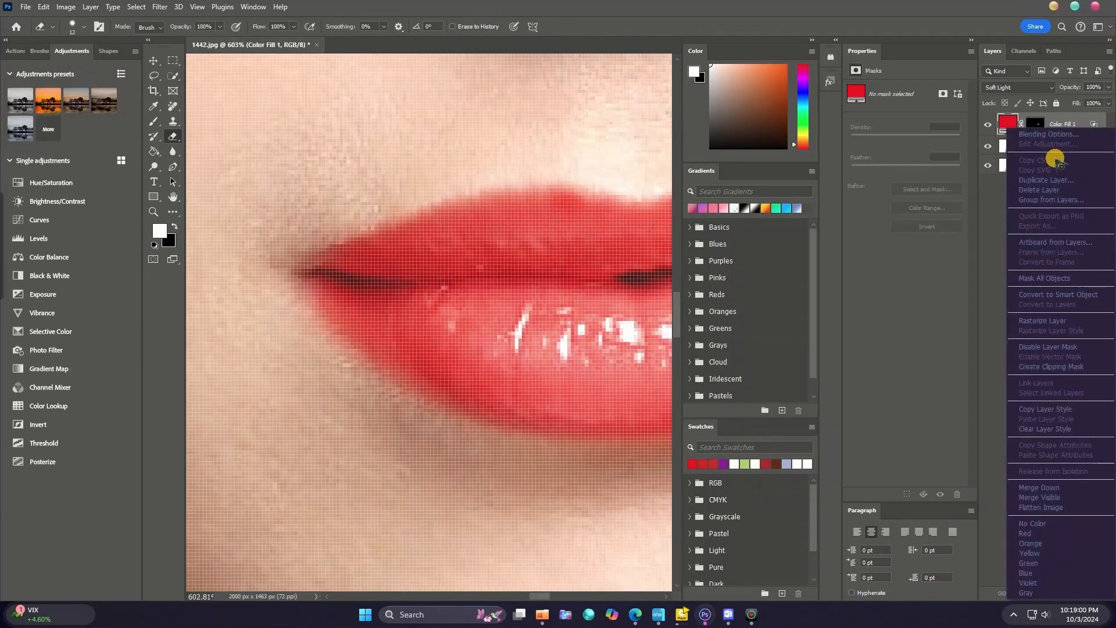
pyautogui.click(1045, 321)
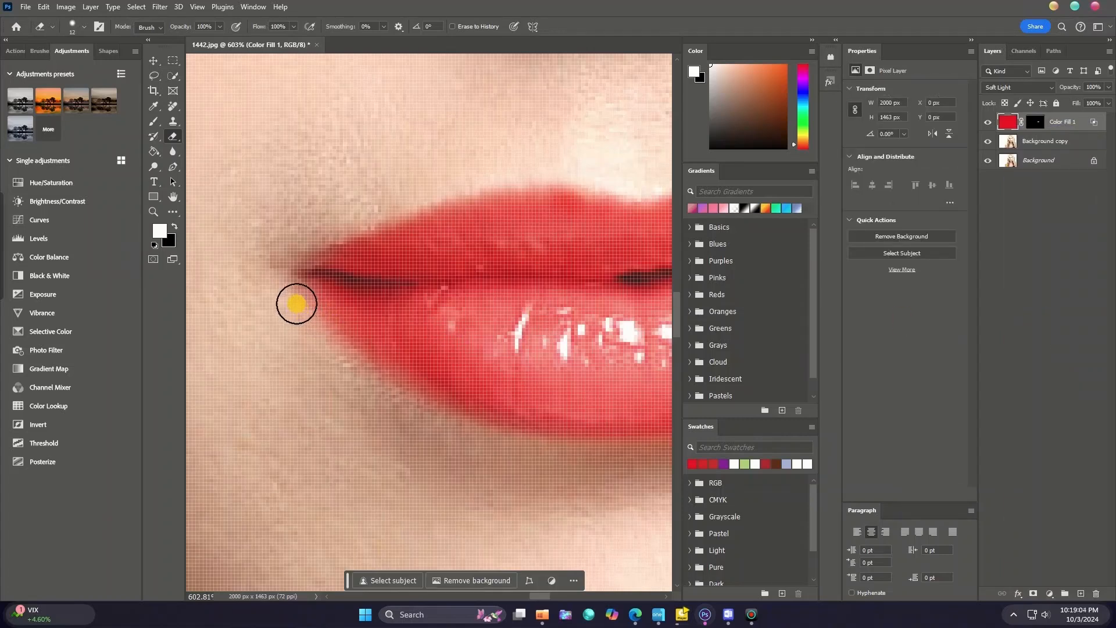
pyautogui.moveTo(296, 303)
pyautogui.mouseDown()
pyautogui.moveTo(350, 343)
pyautogui.moveTo(336, 375)
pyautogui.moveTo(337, 206)
pyautogui.moveTo(396, 261)
pyautogui.moveTo(345, 301)
pyautogui.moveTo(292, 297)
pyautogui.moveTo(362, 374)
pyautogui.moveTo(299, 294)
pyautogui.moveTo(313, 295)
pyautogui.moveTo(290, 289)
pyautogui.moveTo(374, 390)
pyautogui.moveTo(351, 350)
pyautogui.moveTo(394, 399)
pyautogui.mouseUp()
pyautogui.keyDown('alt'); pyautogui.rightClick(342, 342); pyautogui.keyUp('alt')
pyautogui.scroll(-7, 348, 379)
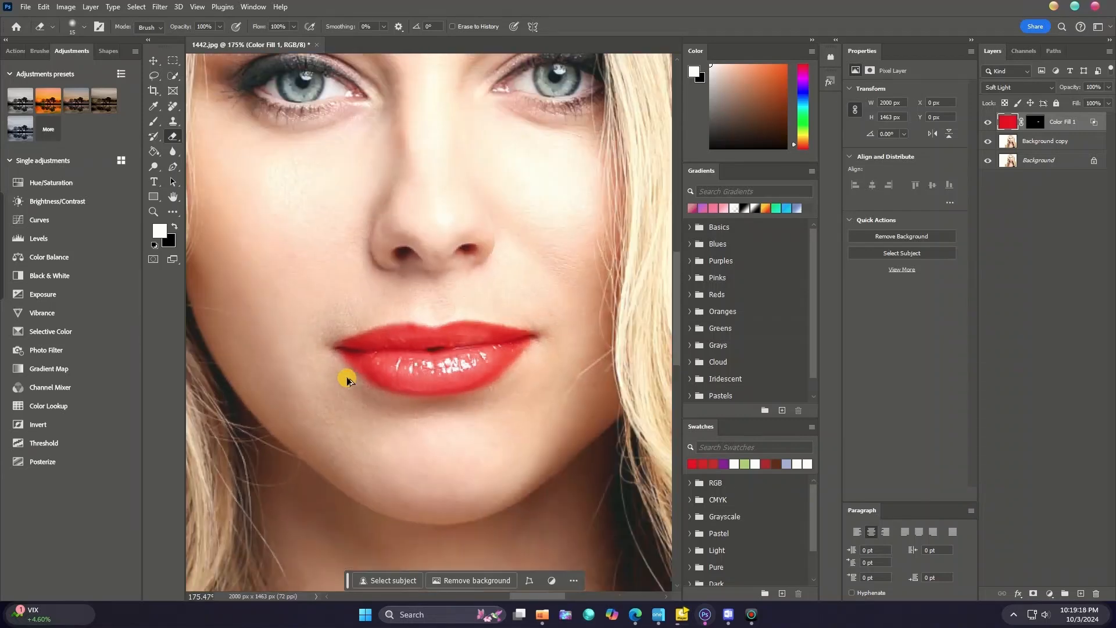
# - Erase the red spill just outside the lower lip along its left and right edges with the 15 px Eraser
pyautogui.scroll(7, 363, 400)
pyautogui.moveTo(354, 381)
pyautogui.mouseDown()
pyautogui.moveTo(319, 374)
pyautogui.moveTo(339, 408)
pyautogui.moveTo(426, 449)
pyautogui.moveTo(374, 419)
pyautogui.mouseUp()
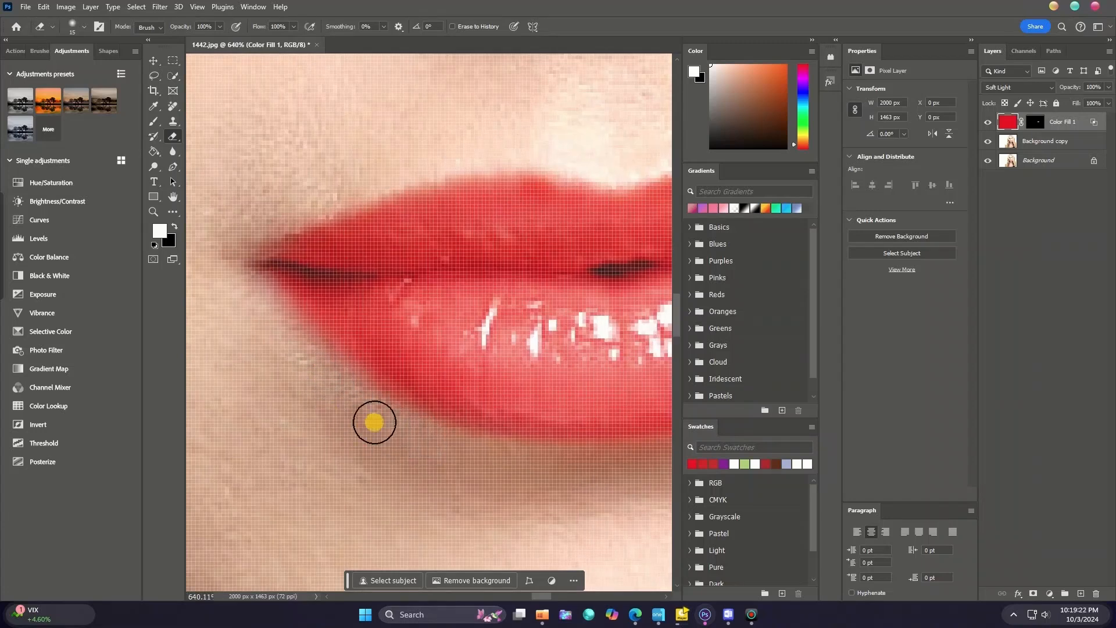
pyautogui.scroll(-7, 378, 419)
pyautogui.scroll(8, 500, 451)
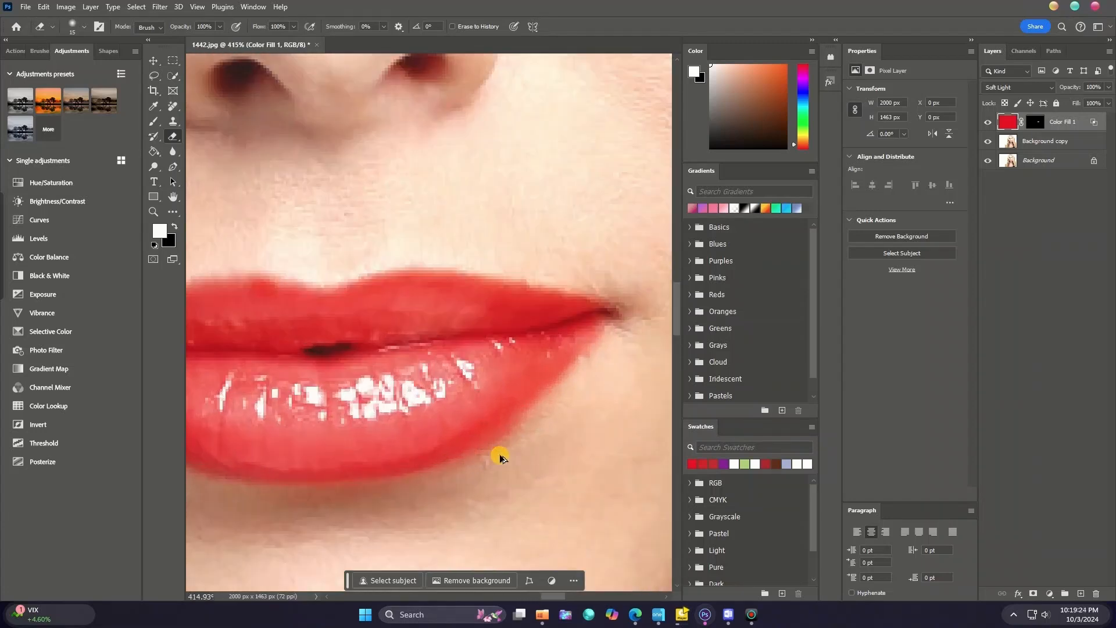
pyautogui.moveTo(528, 435)
pyautogui.mouseDown()
pyautogui.moveTo(444, 488)
pyautogui.moveTo(399, 495)
pyautogui.moveTo(425, 495)
pyautogui.mouseUp()
pyautogui.scroll(-9, 468, 451)
pyautogui.scroll(3, 398, 448)
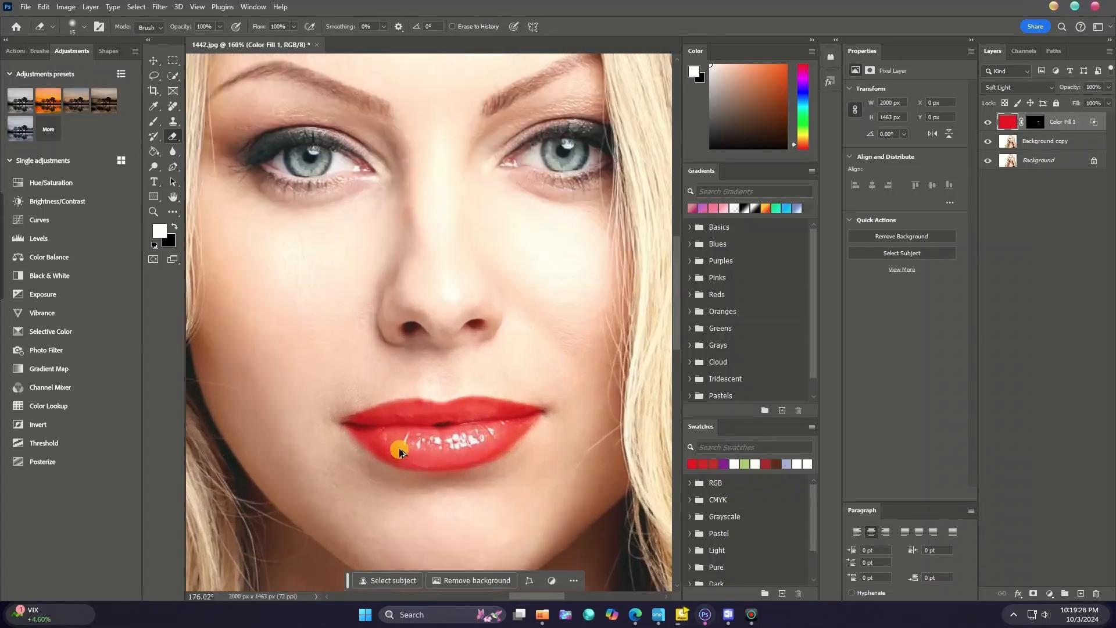
# - Erase the red spill just above the center dip of the upper lip
pyautogui.scroll(8, 432, 408)
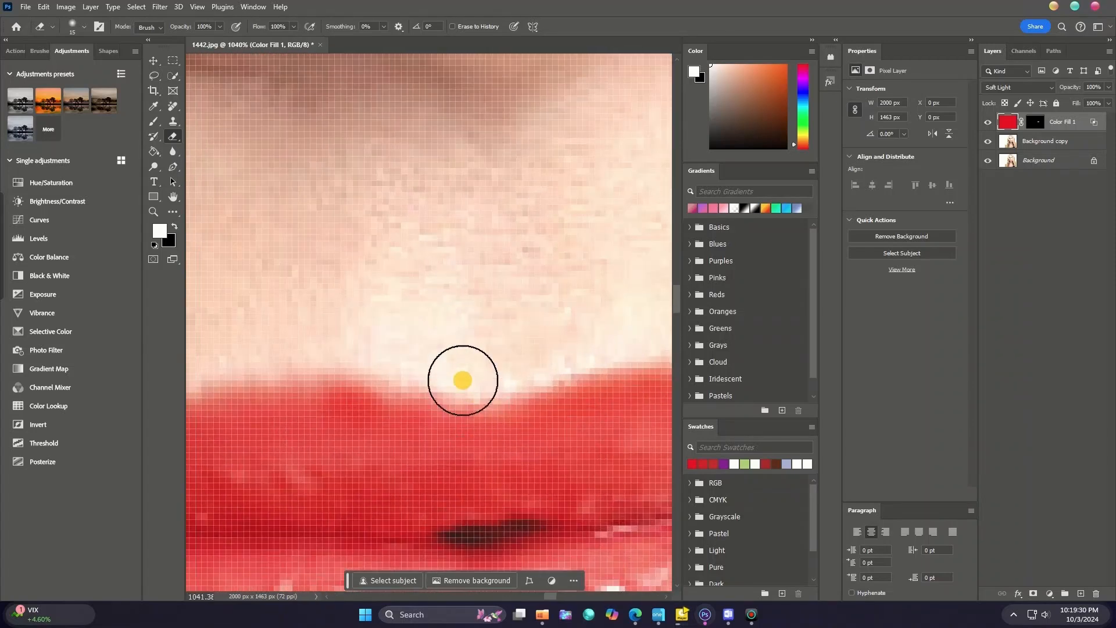
pyautogui.moveTo(479, 380)
pyautogui.mouseDown()
pyautogui.moveTo(488, 379)
pyautogui.moveTo(473, 389)
pyautogui.moveTo(437, 379)
pyautogui.moveTo(506, 376)
pyautogui.mouseUp()
pyautogui.scroll(-10, 504, 382)
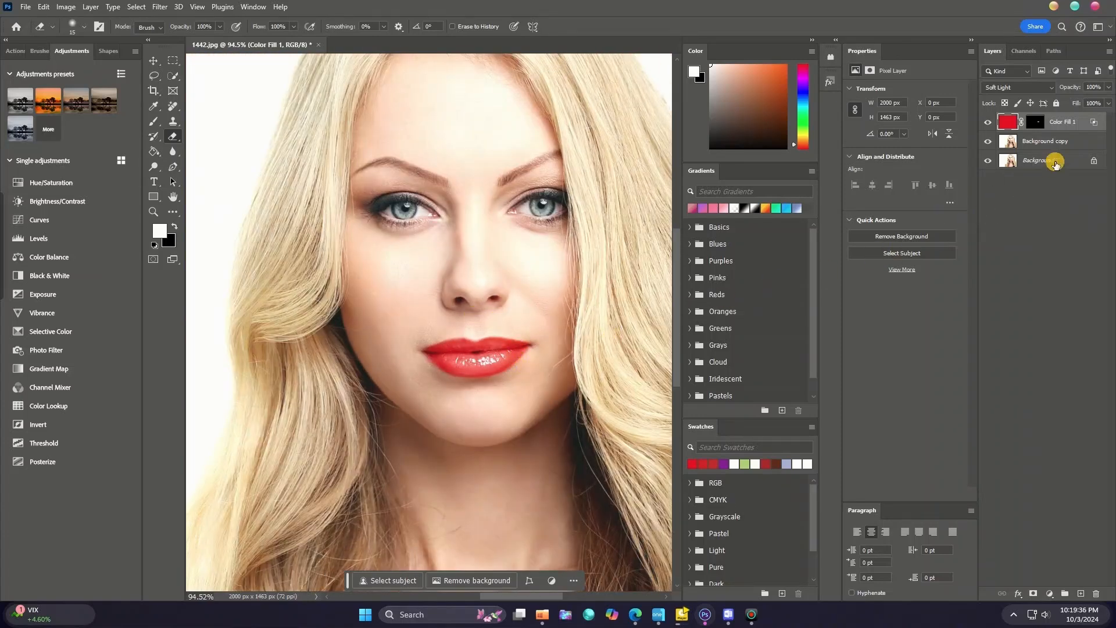
pyautogui.click(1053, 161)
pyautogui.rightClick(1054, 162)
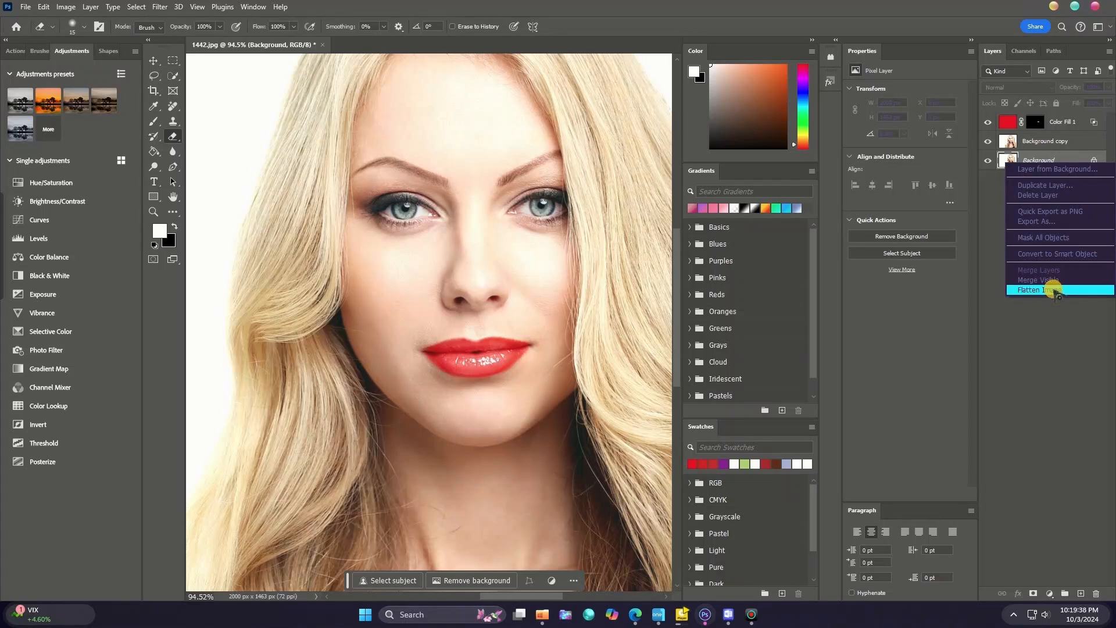
pyautogui.click(1040, 289)
pyautogui.scroll(-4, 506, 329)
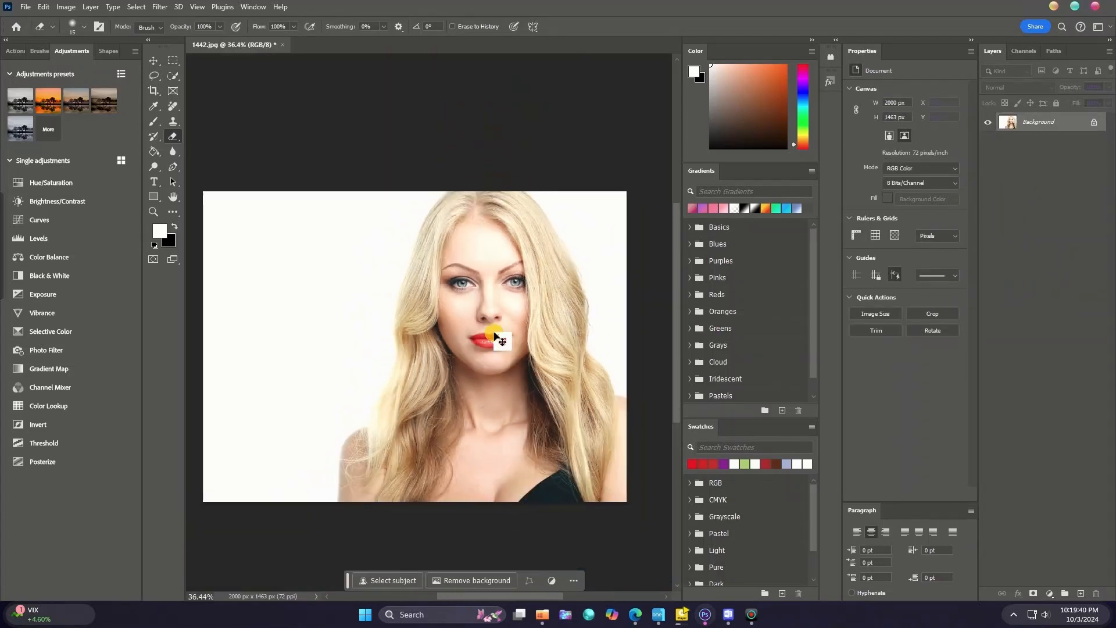
pyautogui.hotkey('ctrl', 'z')
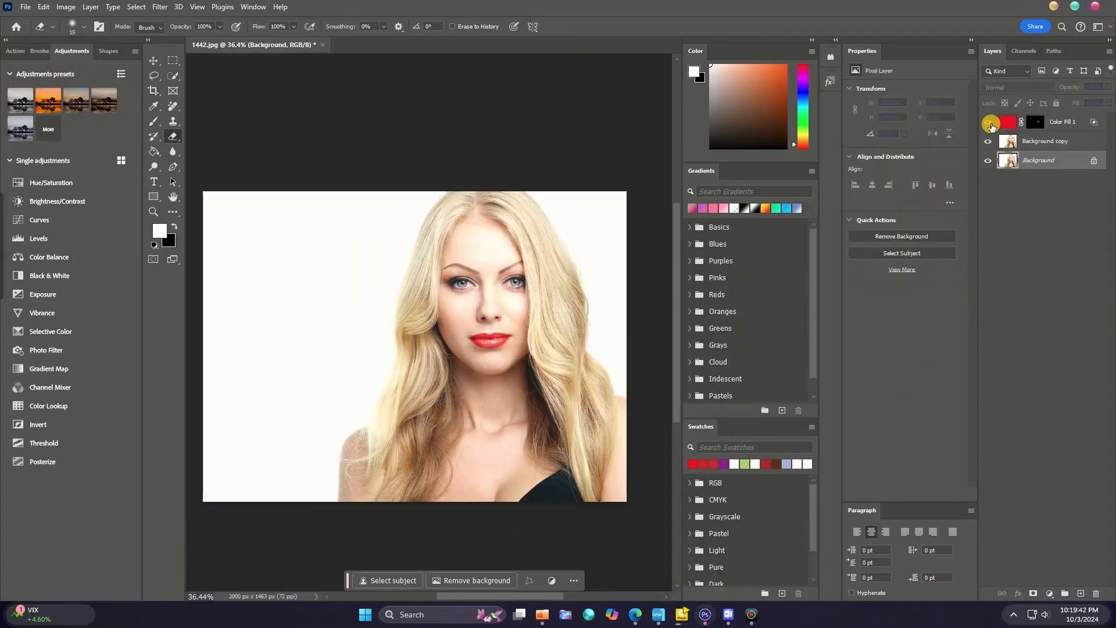
# - Toggle the red fill layer's visibility to compare the lip color, and flatten the image with the red lips visible
pyautogui.click(988, 123)
pyautogui.rightClick(1042, 162)
pyautogui.click(1040, 291)
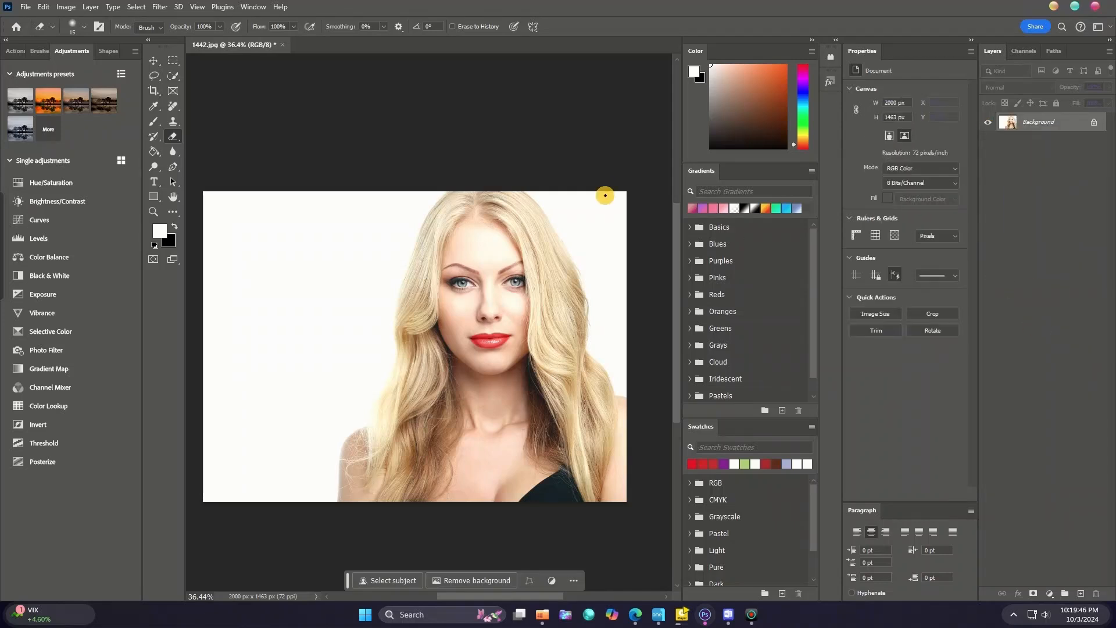